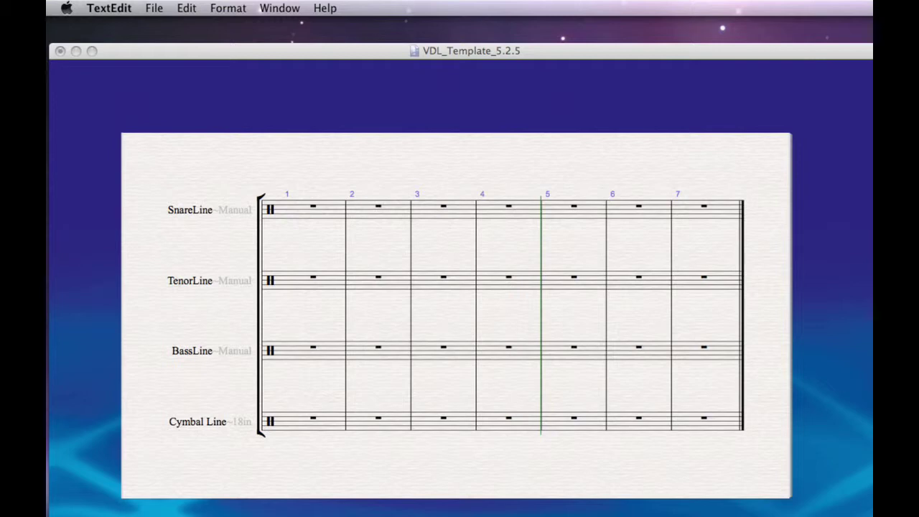
Step: Show the VDL_Template_5.2.5 score's Instruments dialog, drawing on the VDL Template 5.2.5 library
left_click(143, 292)
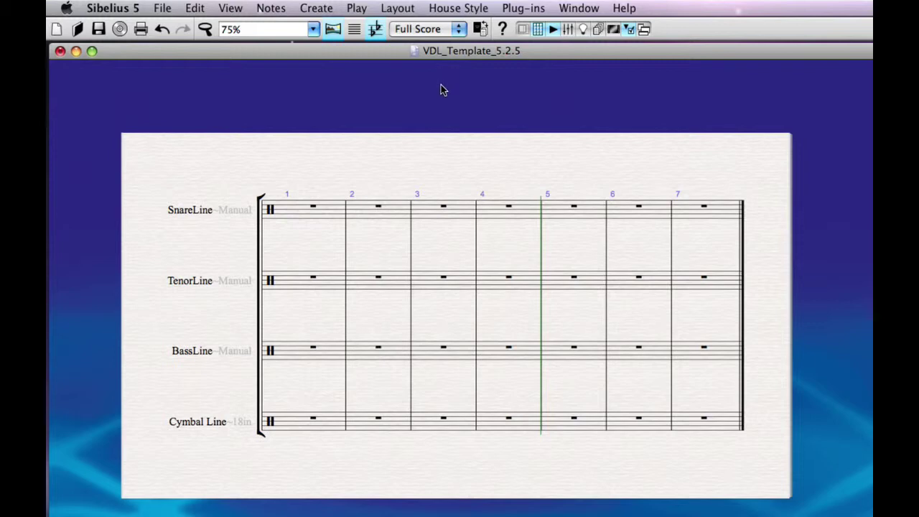
left_click(319, 9)
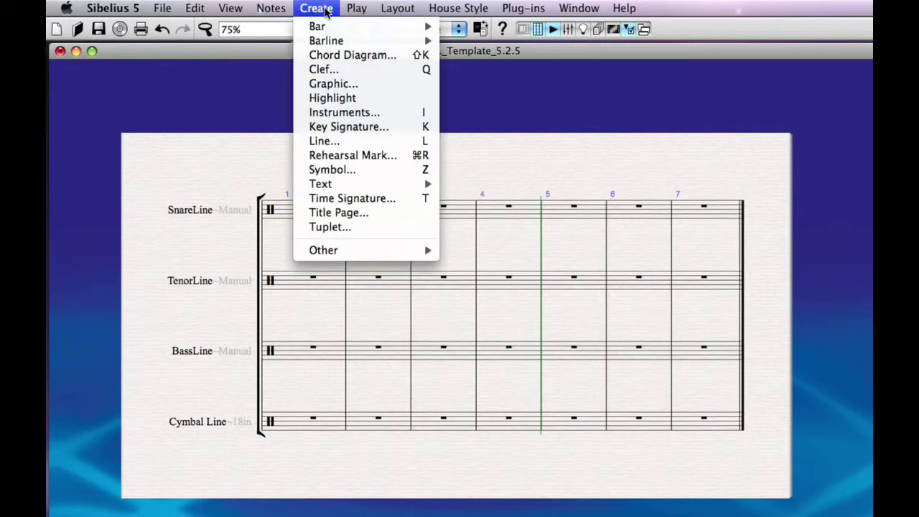
left_click(341, 113)
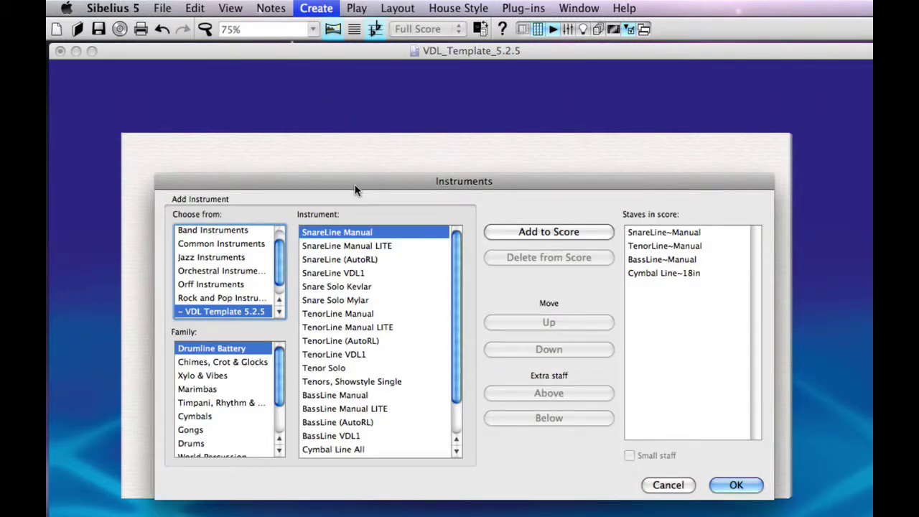
left_click_drag(354, 185, 340, 147)
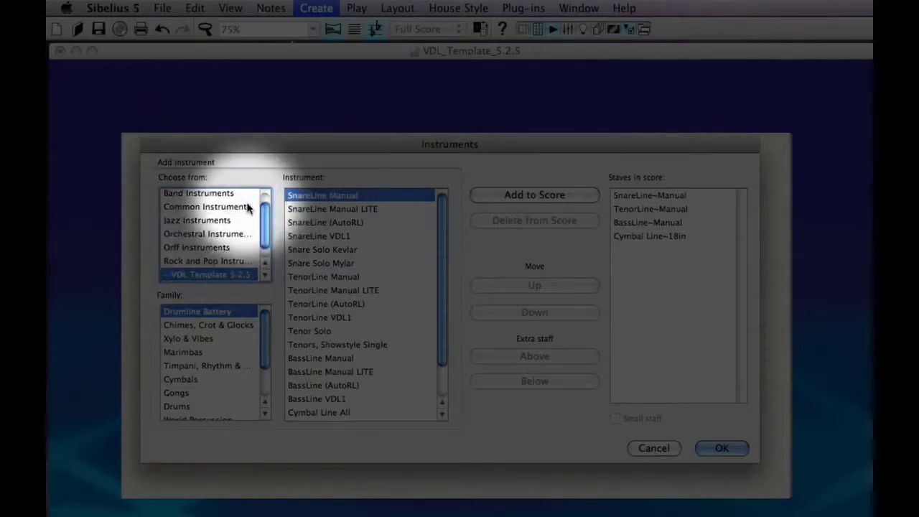
mouse_move(263, 228)
left_mouse_down()
mouse_move(263, 211)
mouse_move(266, 242)
left_mouse_up()
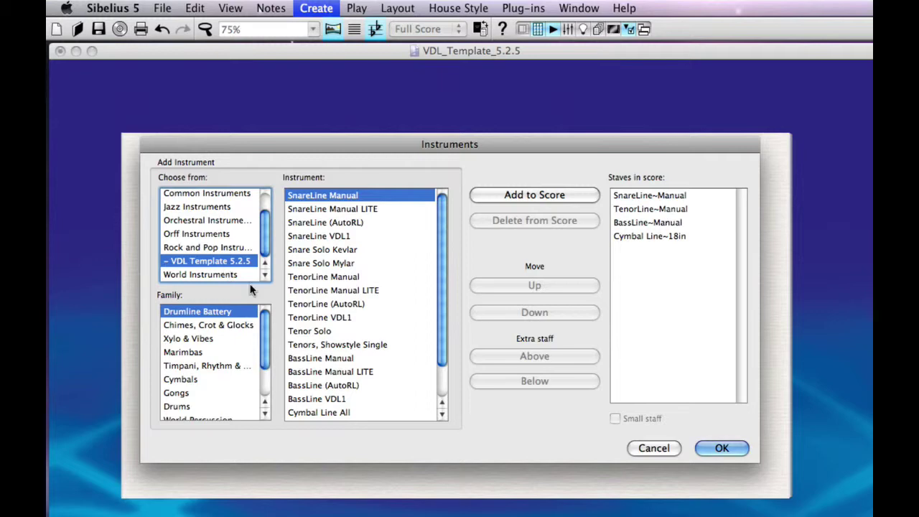
Step: Show the Cavs2008-Mvt3-July10 score's instruments with VDL 2.5 Instruments selected under Choose from
left_click(650, 448)
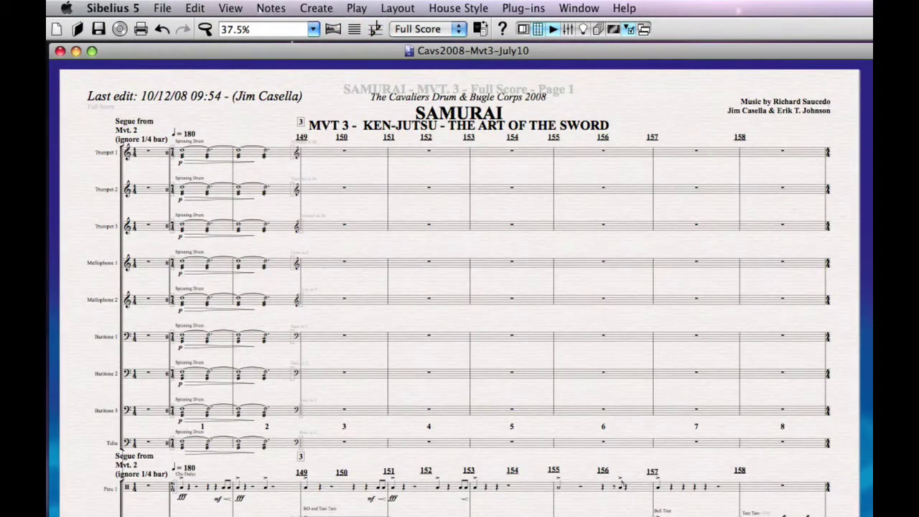
left_click(327, 13)
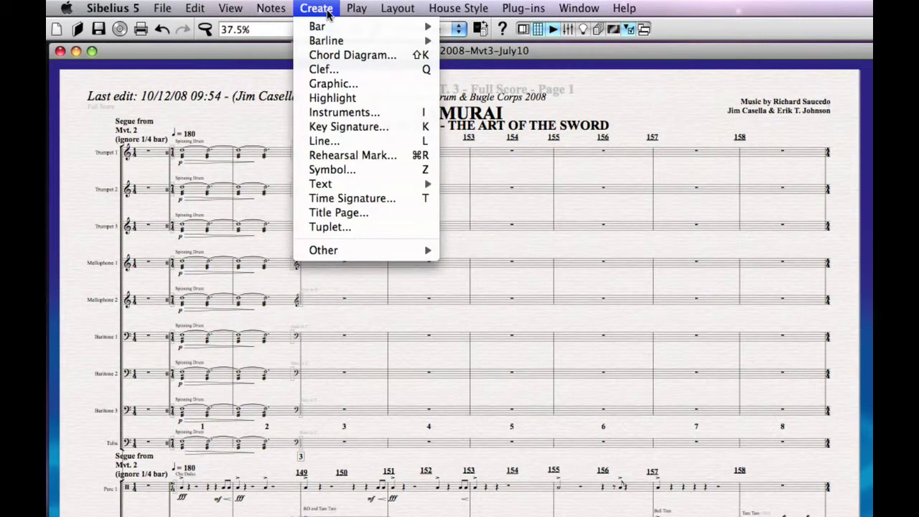
left_click(342, 115)
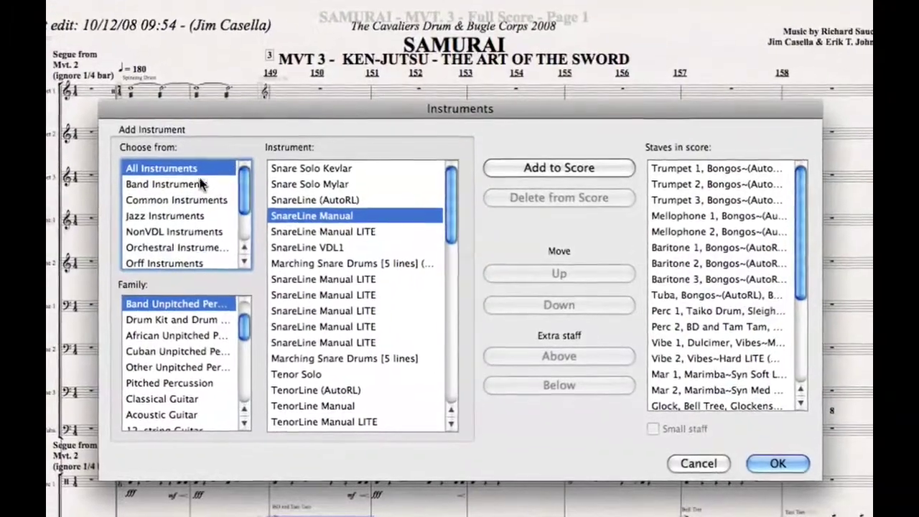
scroll(244, 192, "down", 2)
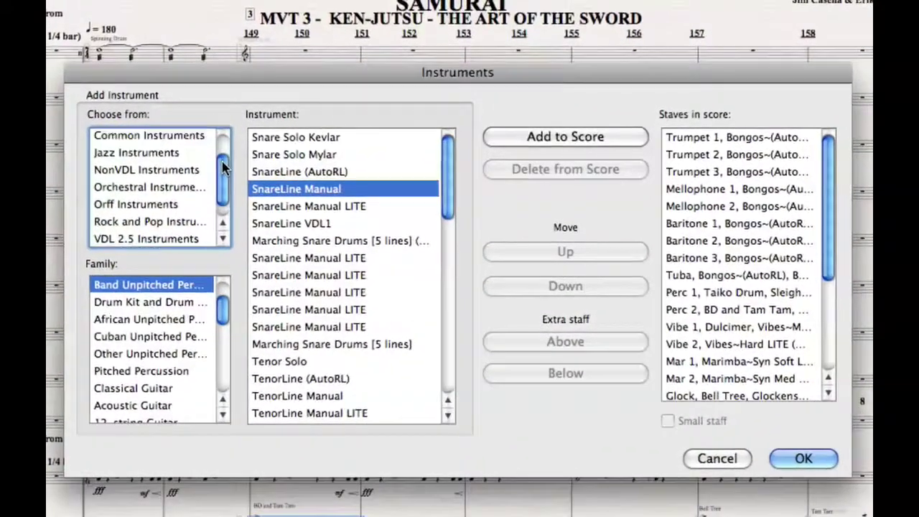
scroll(222, 167, "down", 1)
left_click(178, 223)
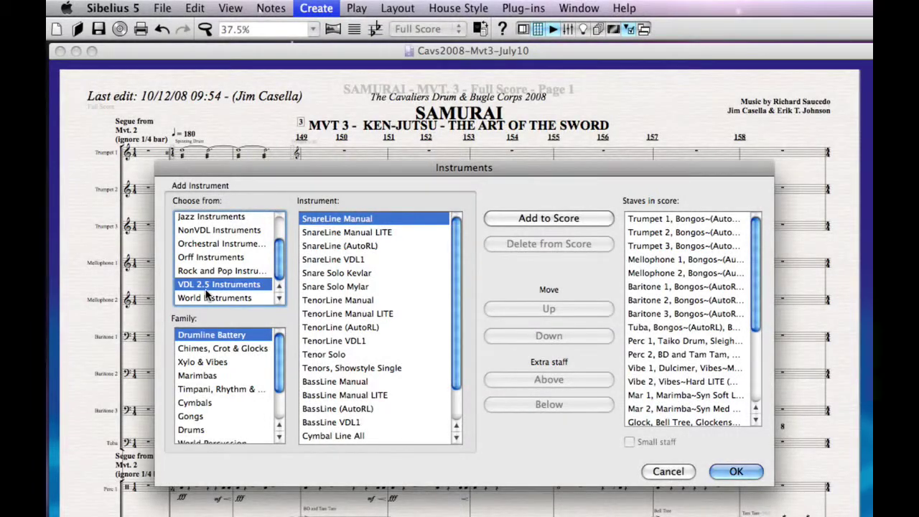
Step: Show The Great Divide Intro 2-6-09 score's instruments with VDL Template 5.2 under Choose from
left_click(669, 471)
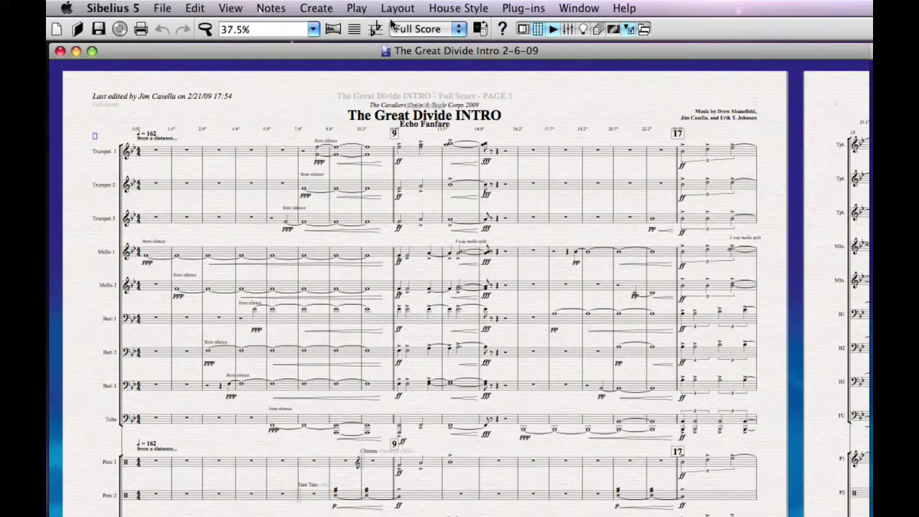
left_click(326, 8)
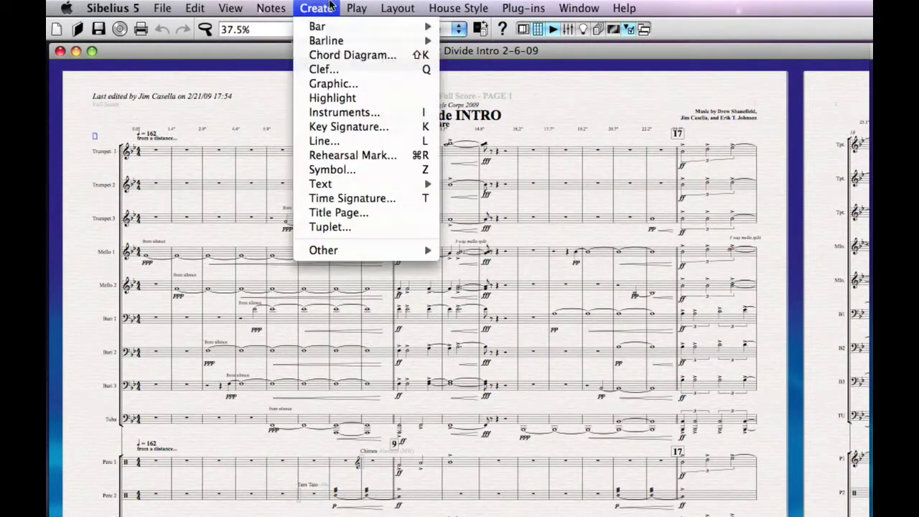
left_click(337, 115)
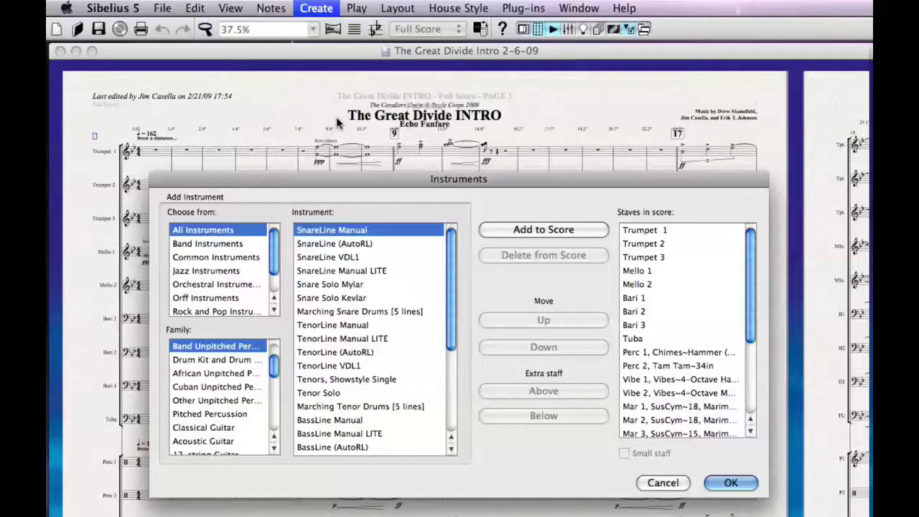
scroll(274, 245, "down", 2)
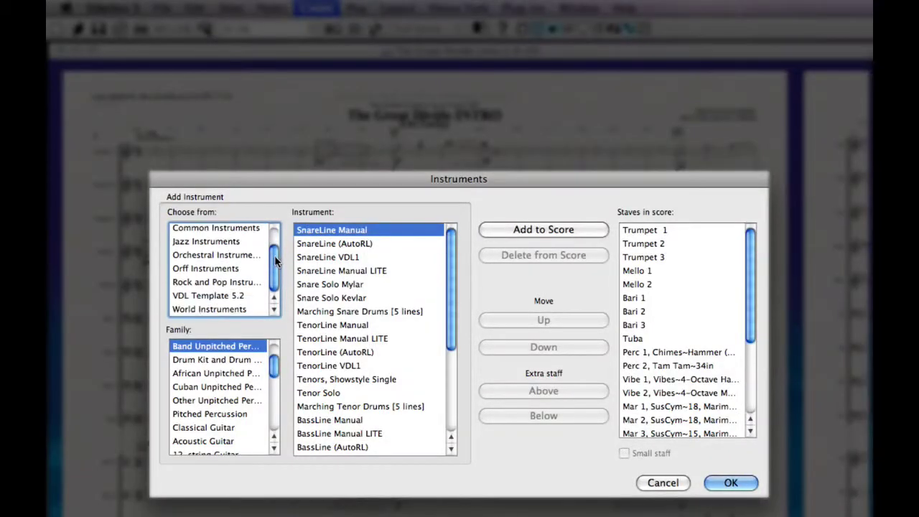
left_click(215, 295)
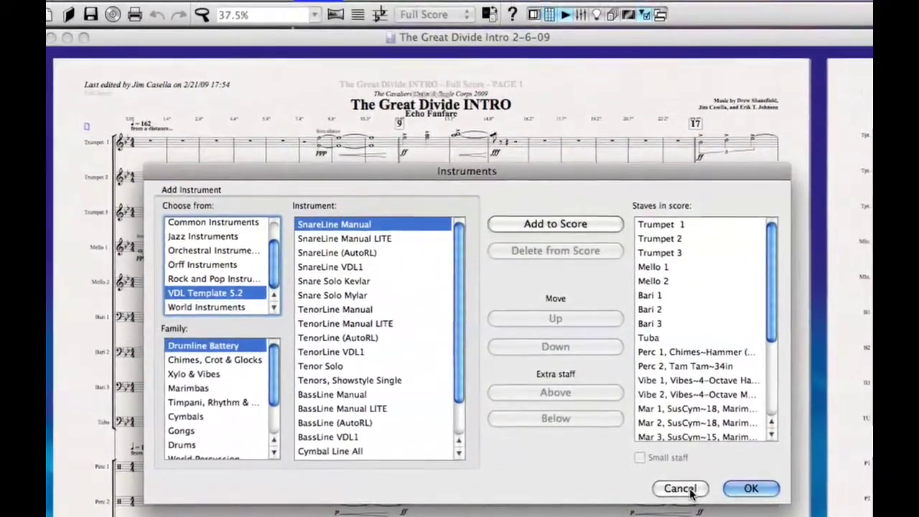
Step: Open Playback Devices for The Great Divide Intro and list the saved configurations
left_click(689, 485)
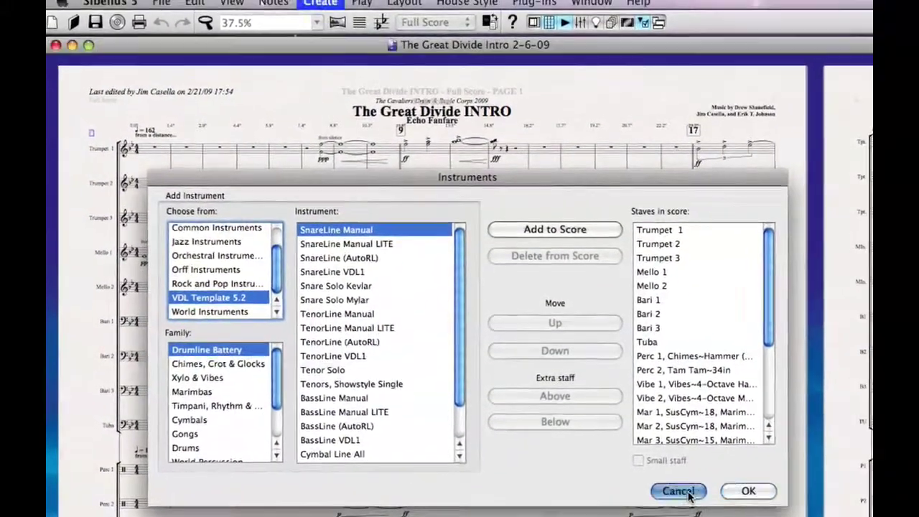
left_click(363, 8)
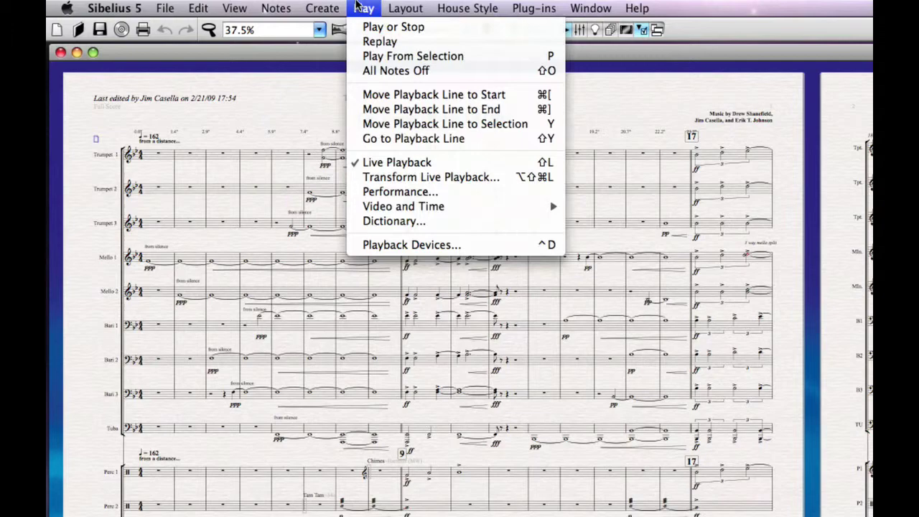
left_click(416, 248)
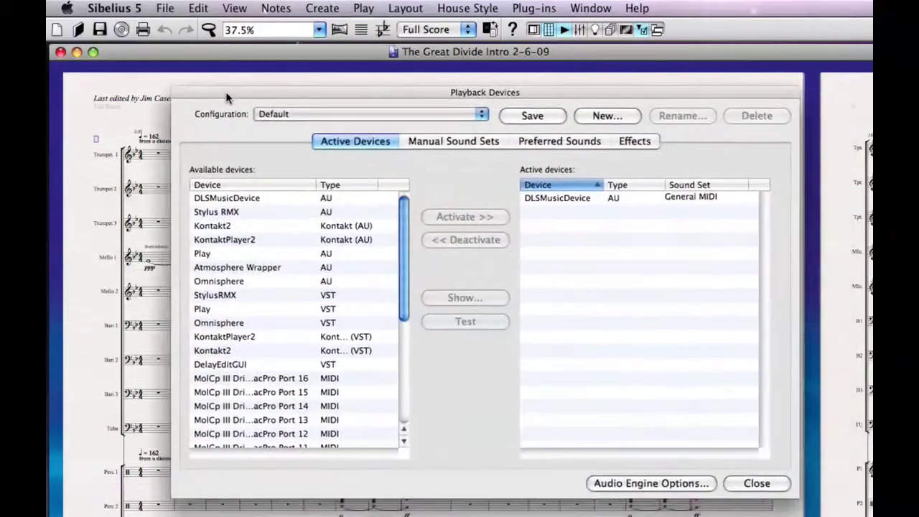
left_click_drag(226, 97, 192, 103)
left_click(239, 122)
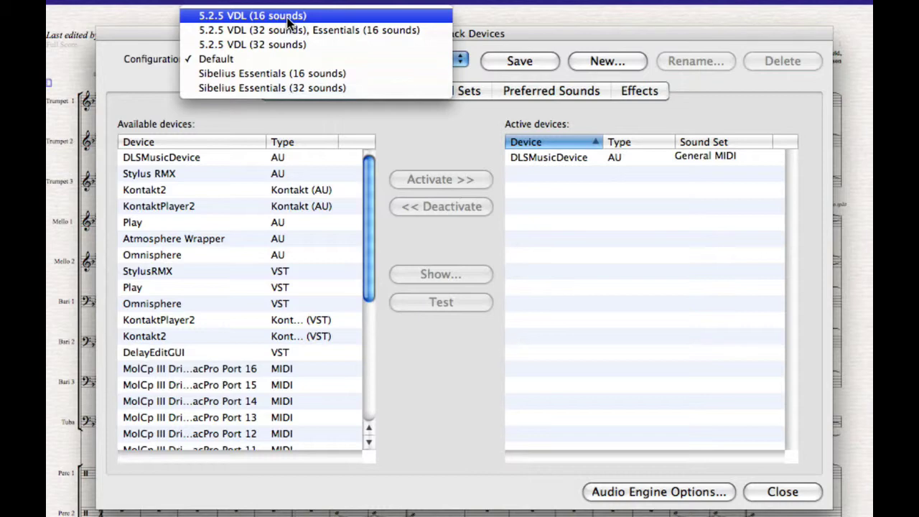
Step: Load 5.2.5 VDL (16 sounds) and set KontaktPlayer2's sound set to VDL SoundSet 5.2
left_click(287, 21)
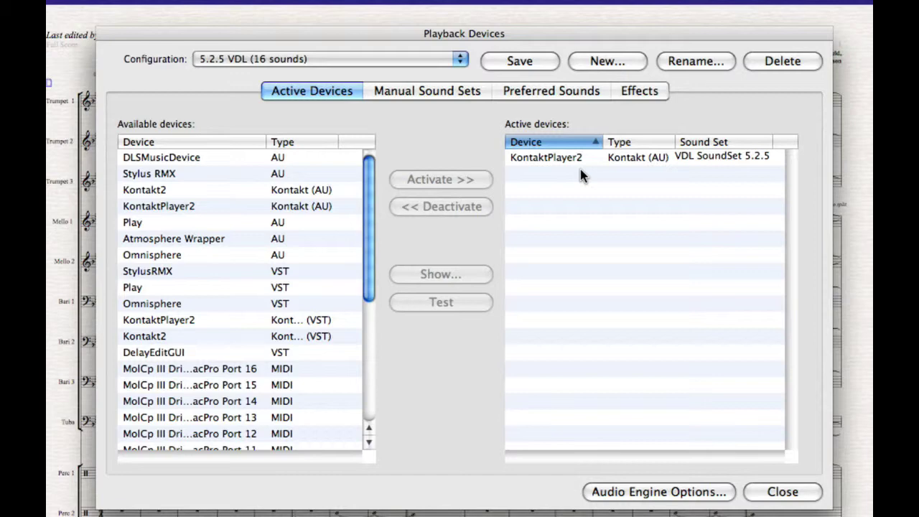
left_click(747, 161)
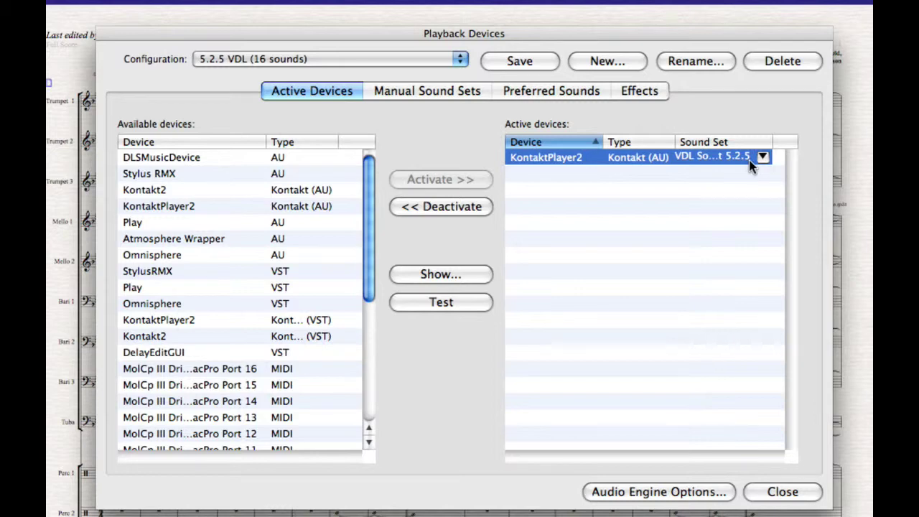
left_click(745, 176)
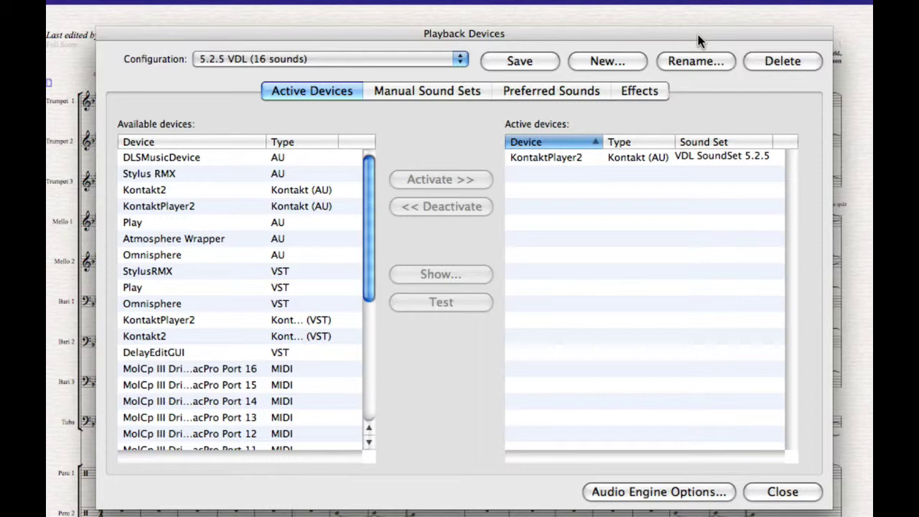
left_click_drag(697, 37, 695, 35)
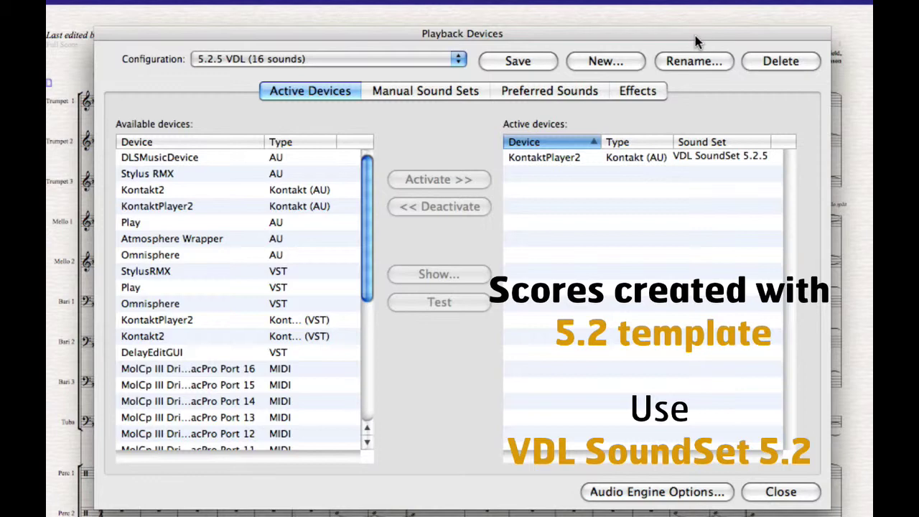
left_click(721, 160)
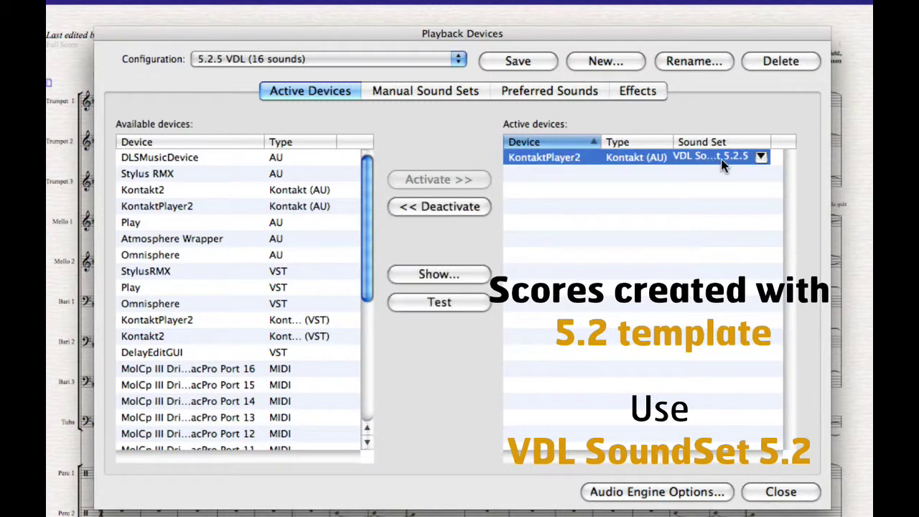
left_click(763, 159)
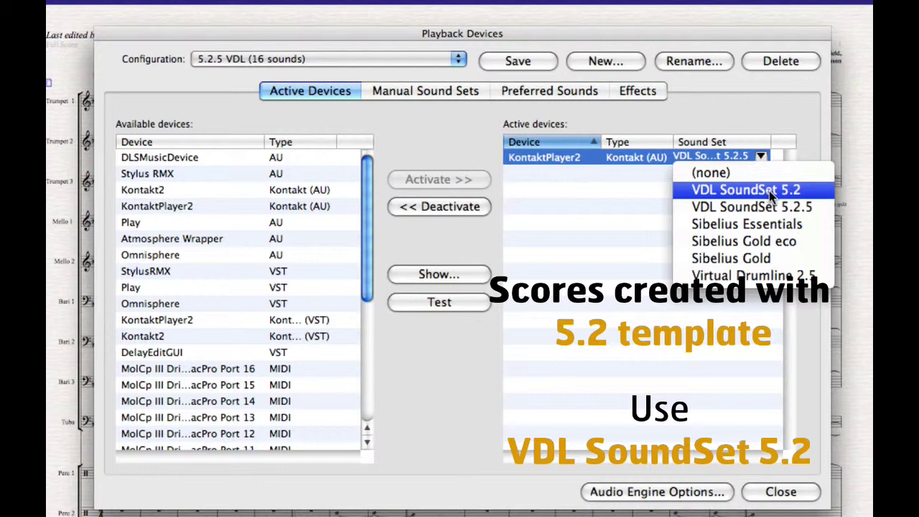
left_click(768, 190)
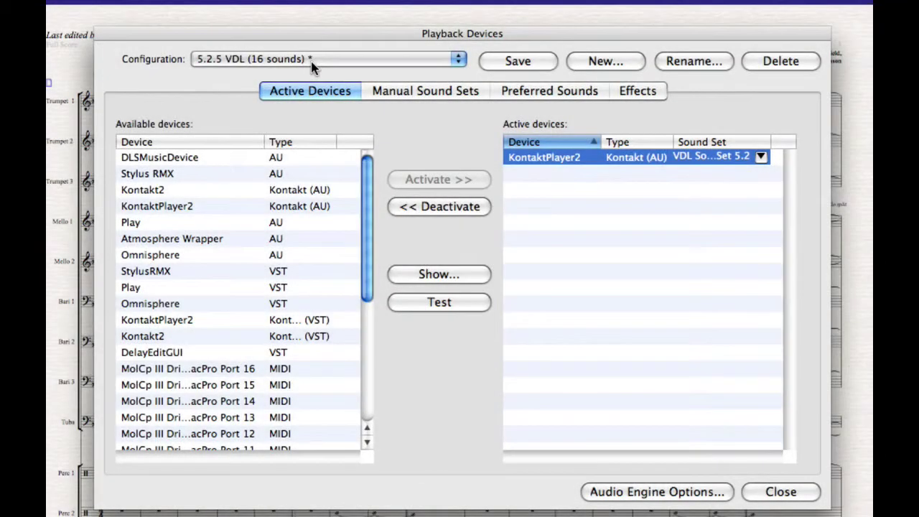
Step: Save the setup as a new configuration named '5.2 VDL (16 sounds)'
left_click(597, 62)
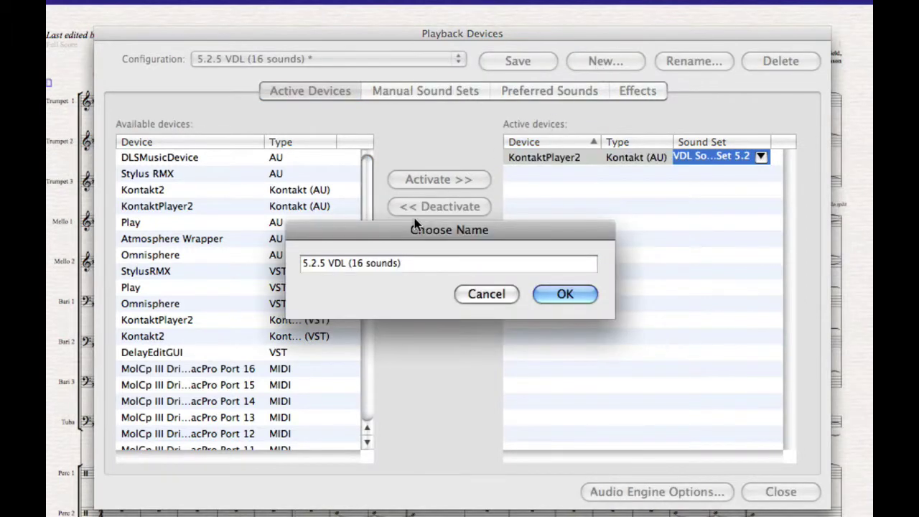
left_click(326, 267)
left_click(324, 265)
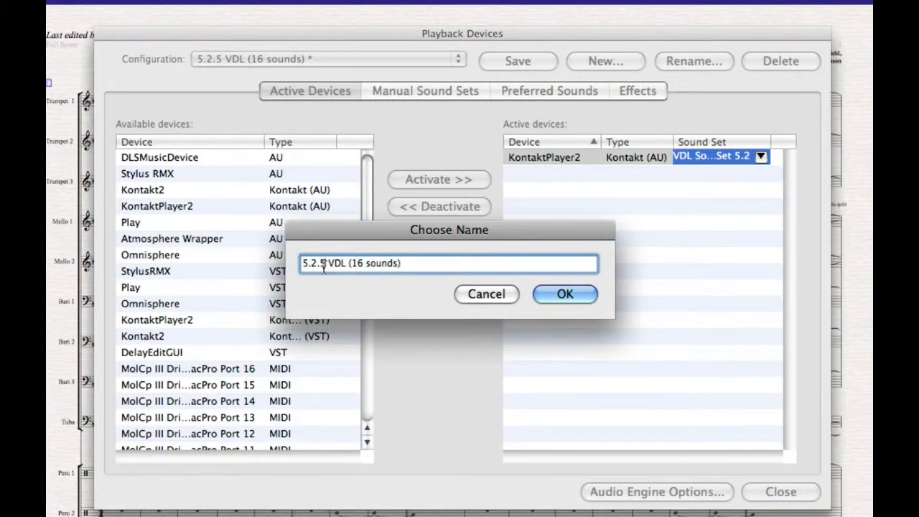
left_click_drag(316, 266, 326, 275)
key("BackSpace")
left_click(566, 294)
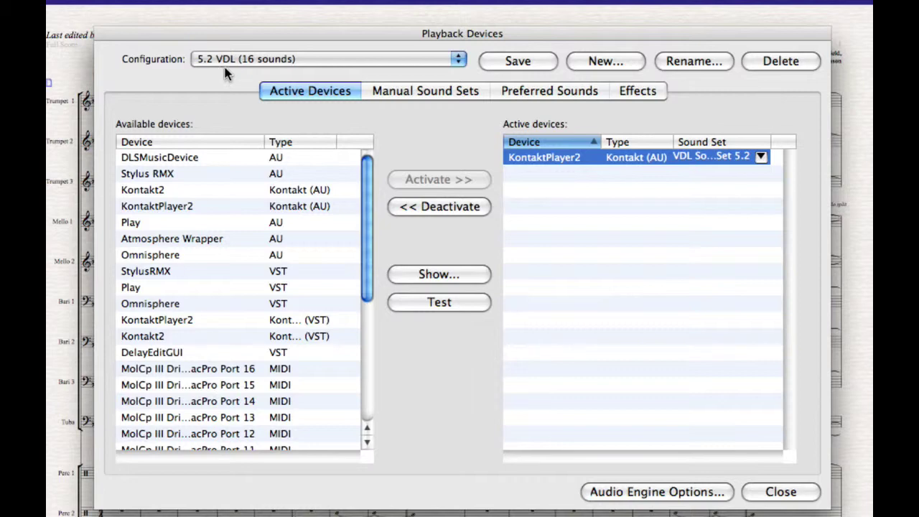
left_click(277, 63)
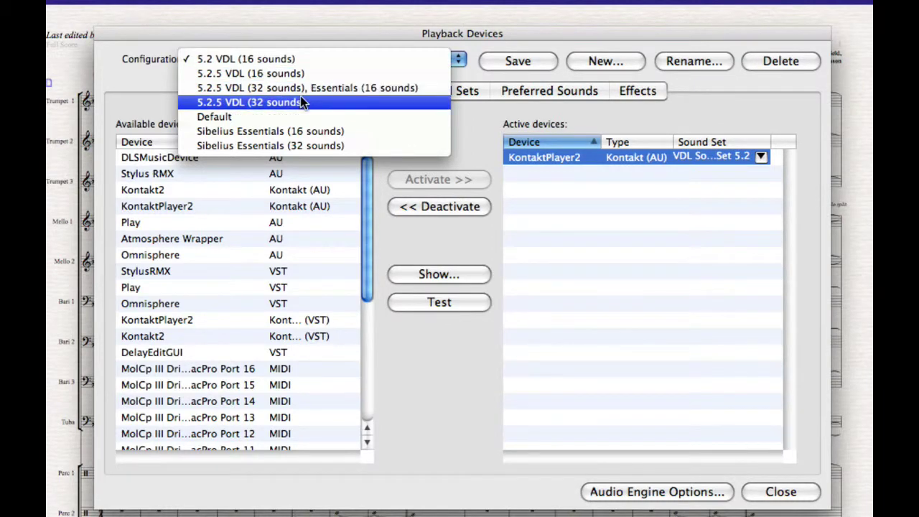
key("Escape")
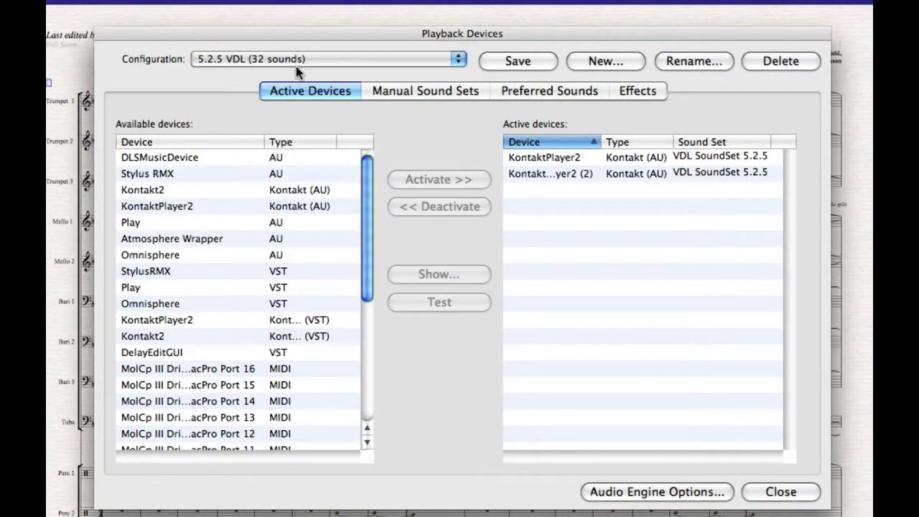
Step: Switch both KontaktPlayer2 devices to VDL SoundSet 5.2
left_click(734, 159)
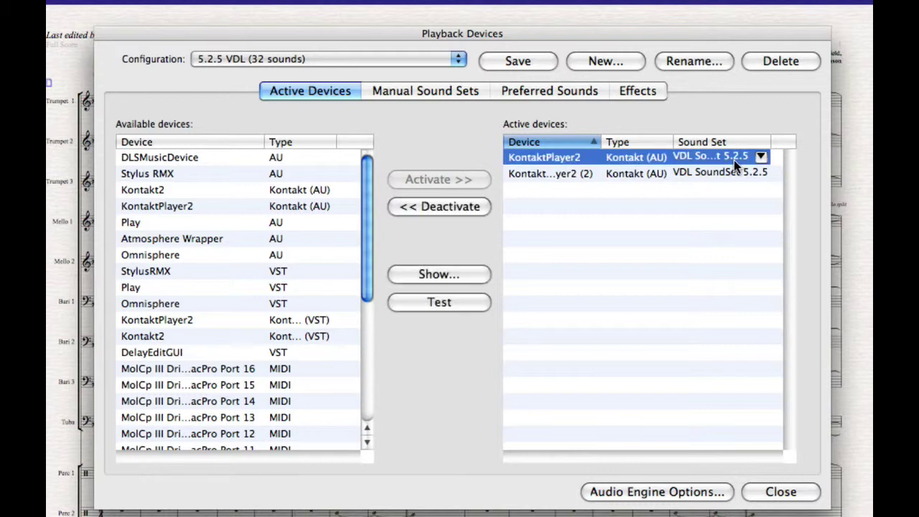
left_click(762, 157)
left_click(761, 191)
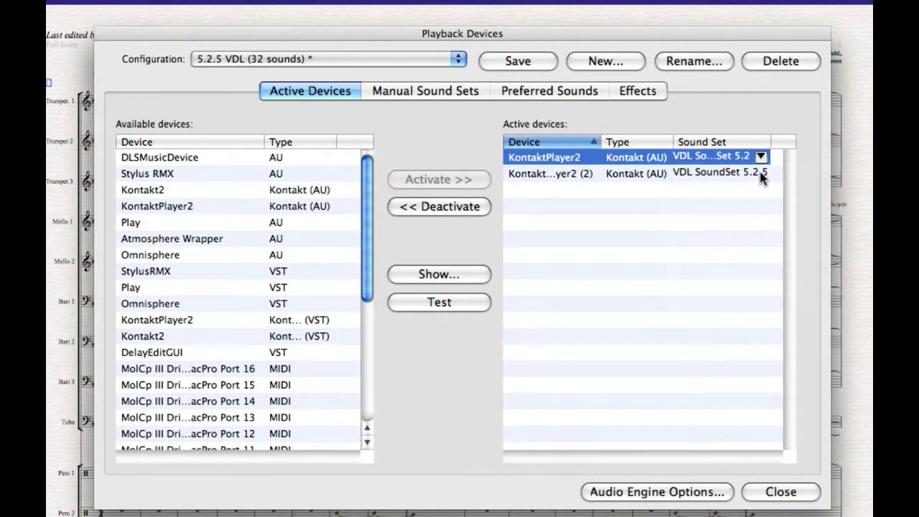
left_click(759, 173)
left_click(760, 173)
left_click(762, 206)
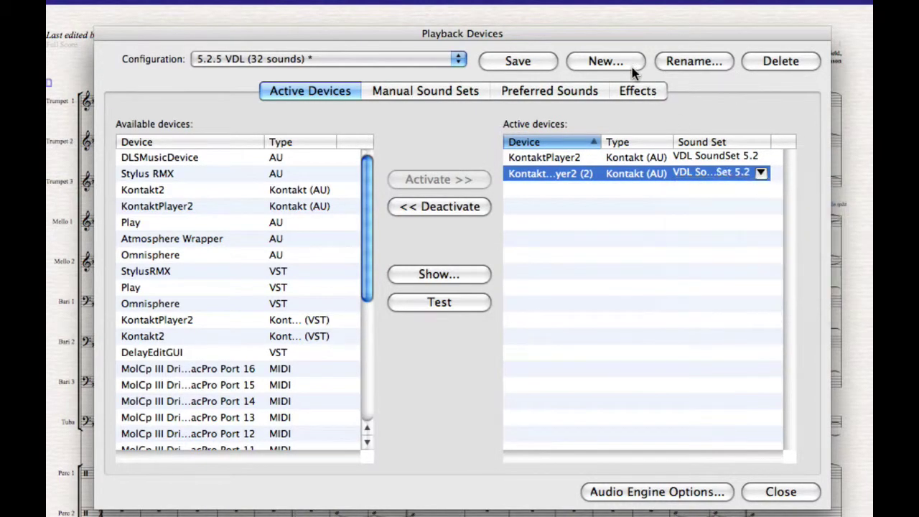
Step: Save this as a new configuration named '5.2 VDL (32 sounds)'
left_click(624, 61)
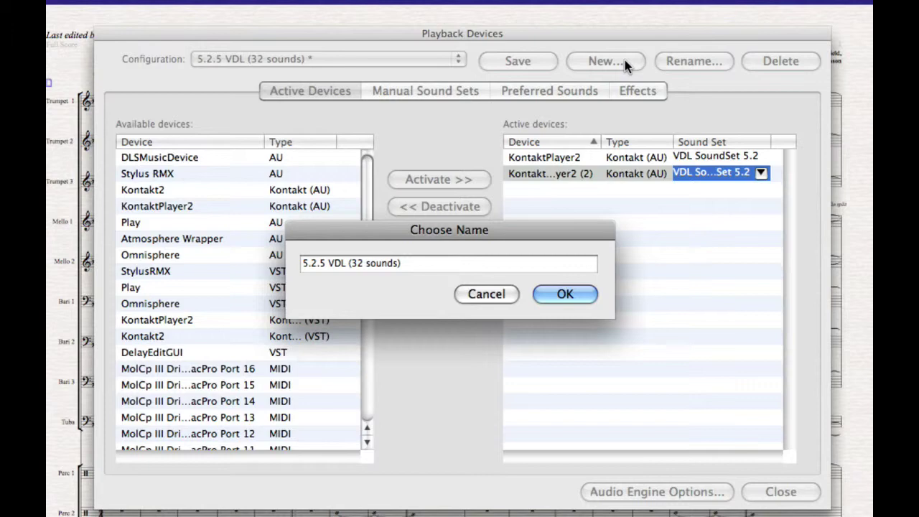
left_click(325, 263)
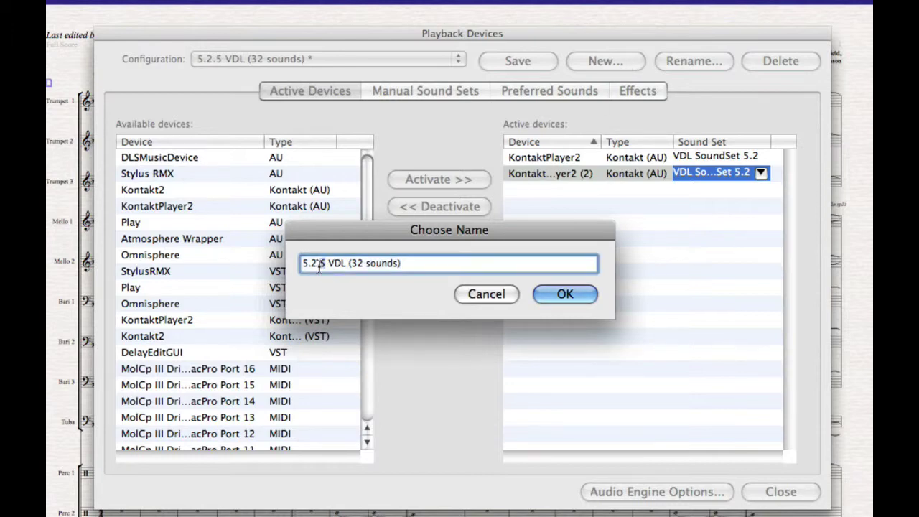
key("BackSpace")
key("BackSpace")
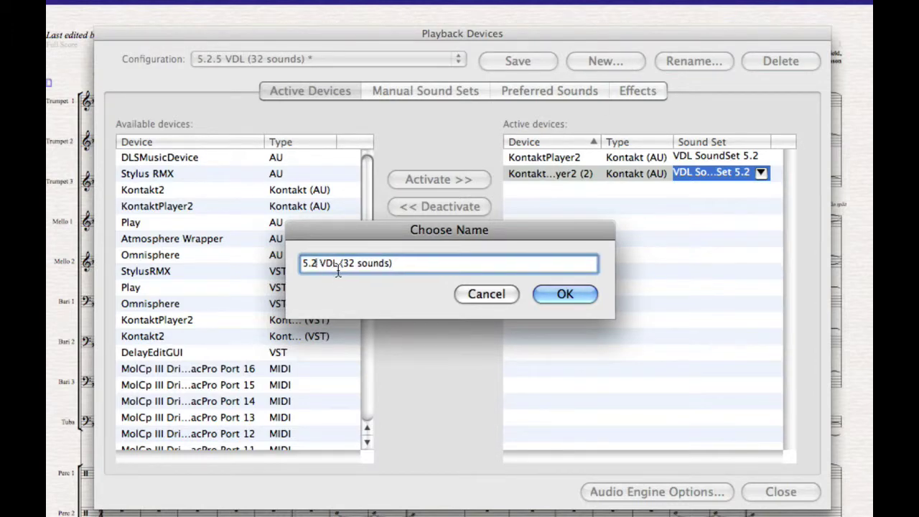
left_click(564, 294)
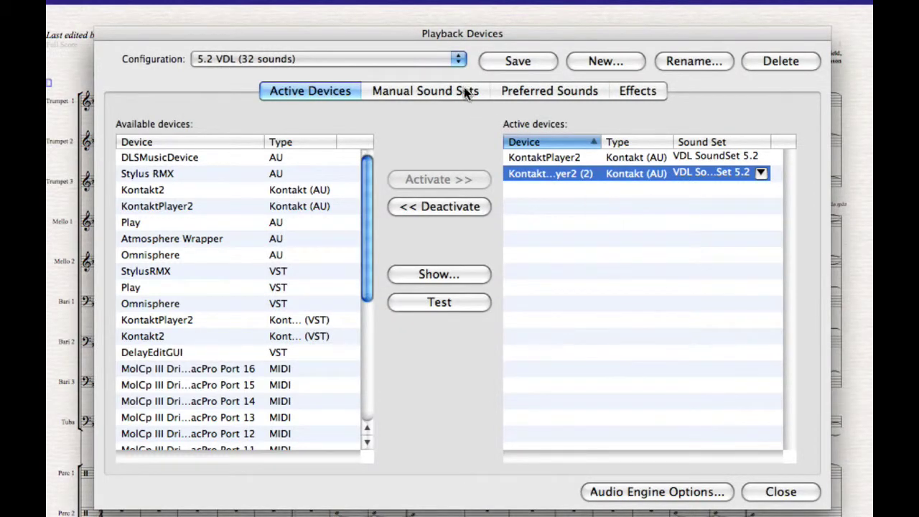
left_click(446, 60)
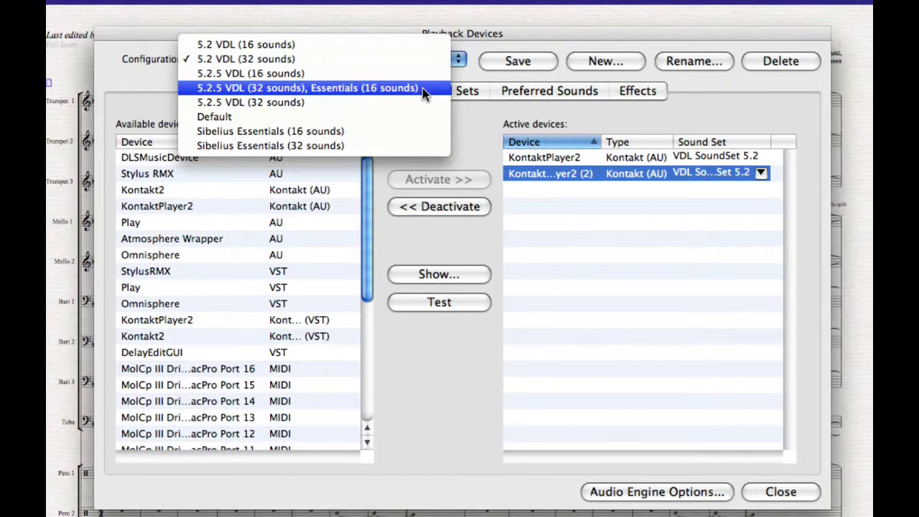
Step: Load 5.2.5 VDL (32 sounds), Essentials (16 sounds) and set both Kontakt players to VDL SoundSet 5.2
left_click(422, 88)
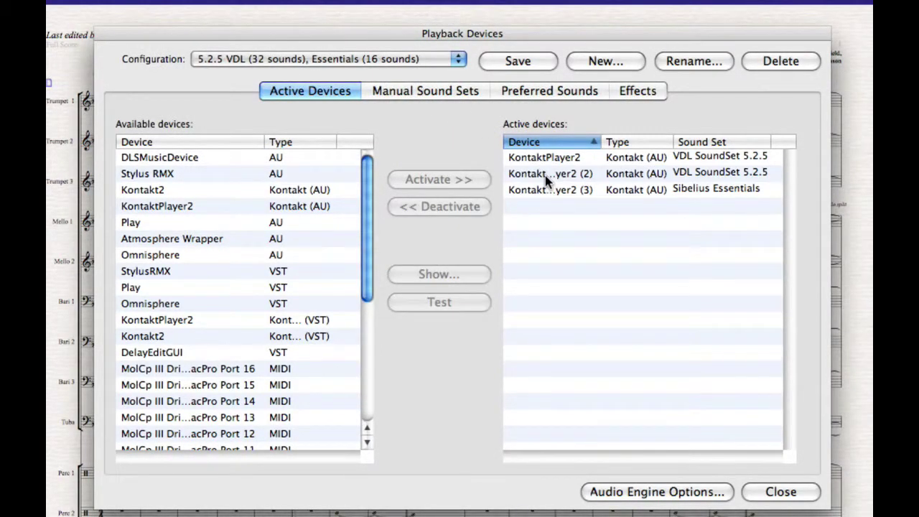
left_click(739, 158)
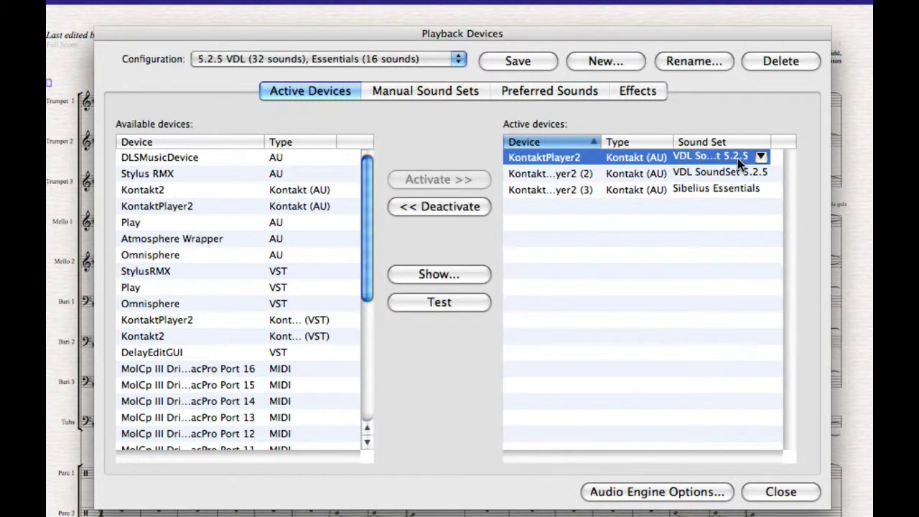
left_click(760, 157)
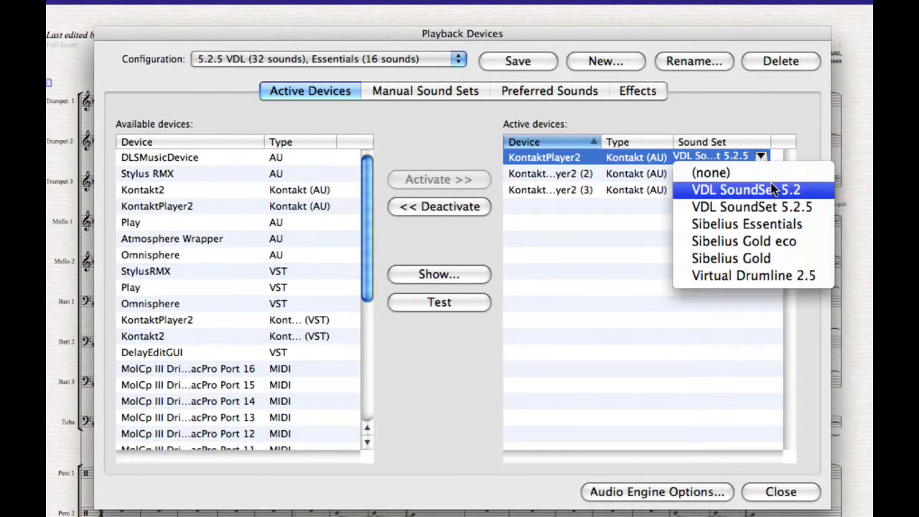
left_click(769, 180)
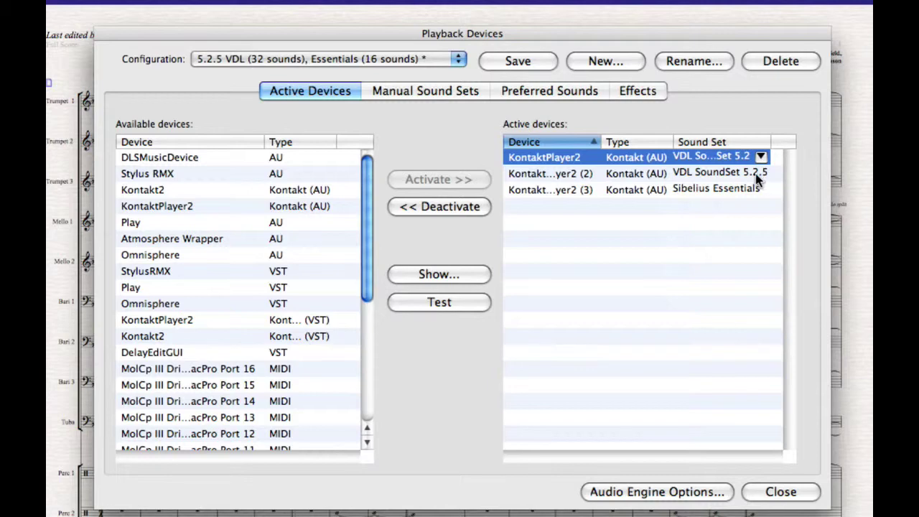
left_click(758, 174)
left_click(760, 173)
left_click(768, 204)
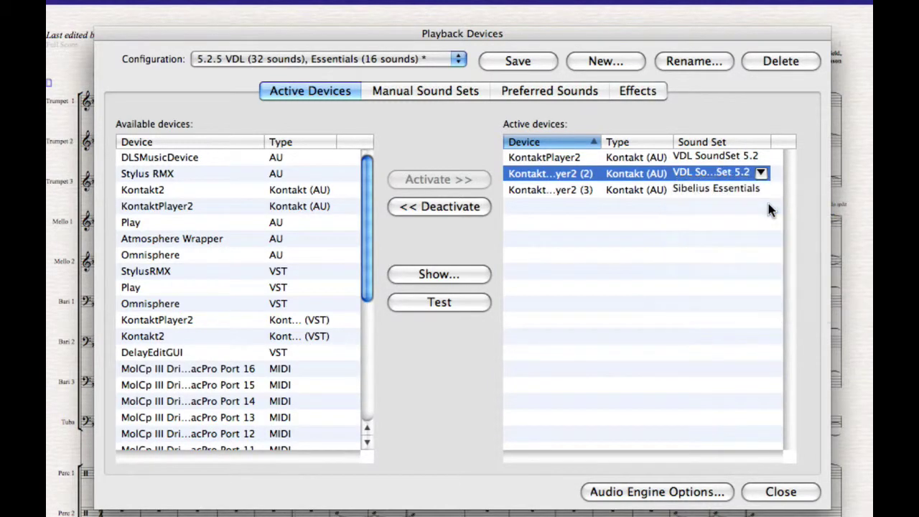
Step: Save it as new configuration '5.2 VDL (32 sounds), Essentials (16 sounds)'
left_click(606, 61)
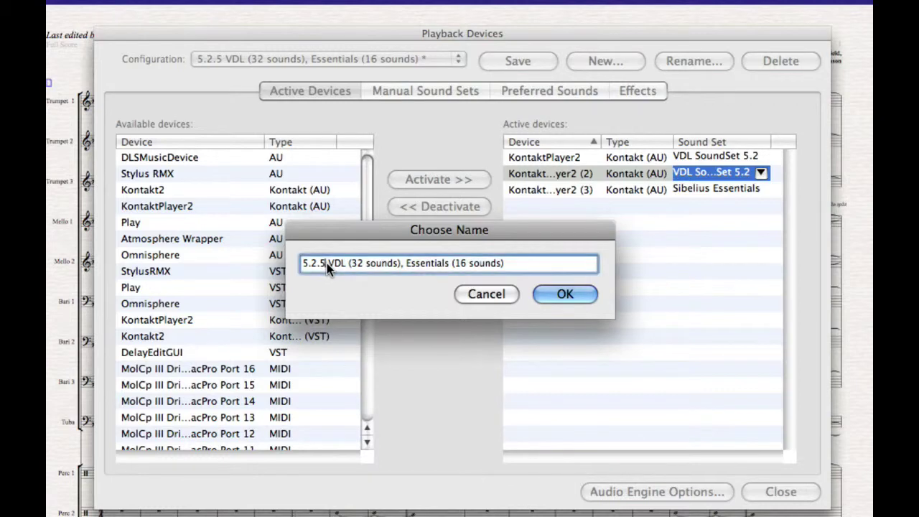
left_click_drag(326, 263, 313, 263)
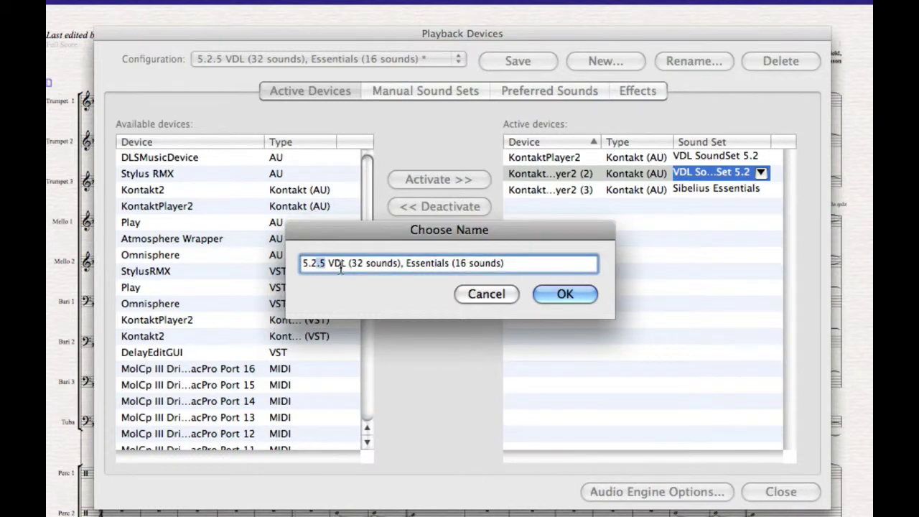
key("BackSpace")
left_click(543, 295)
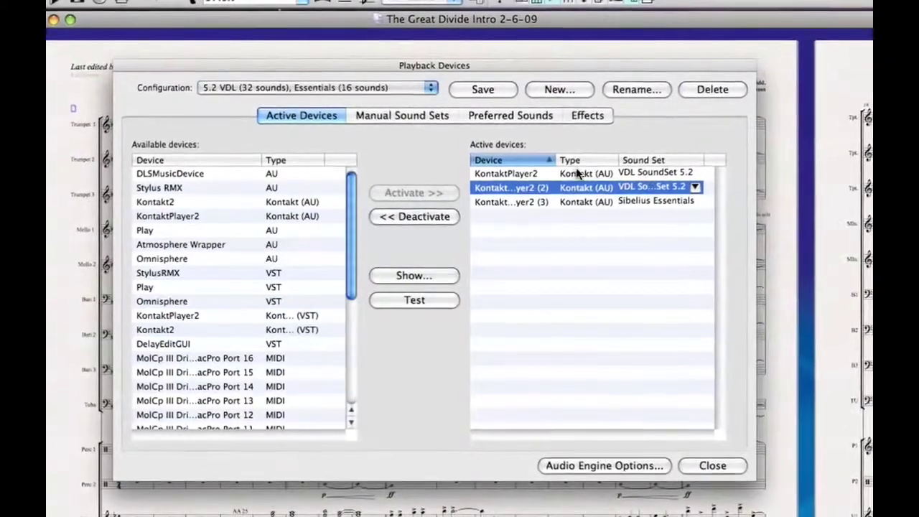
Step: Activate a fourth KontaktPlayer2 (AU) device from the available devices
left_click(244, 219)
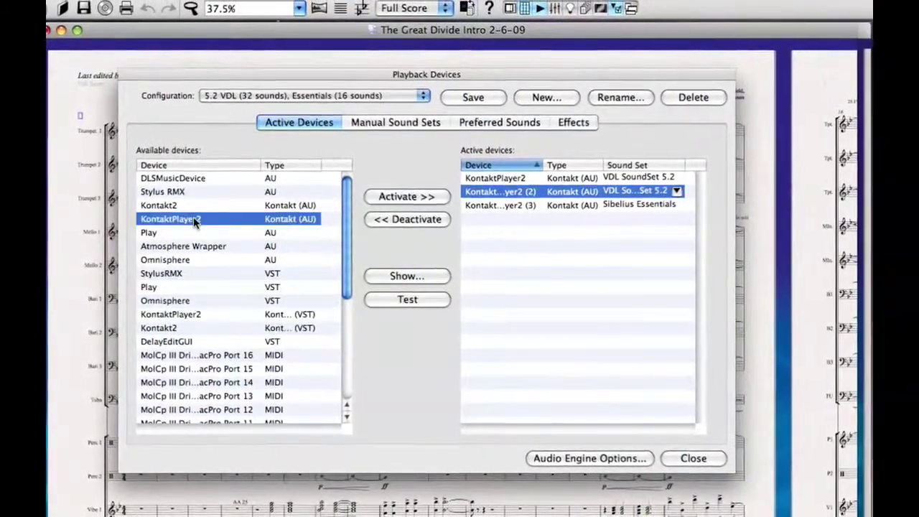
left_click(393, 202)
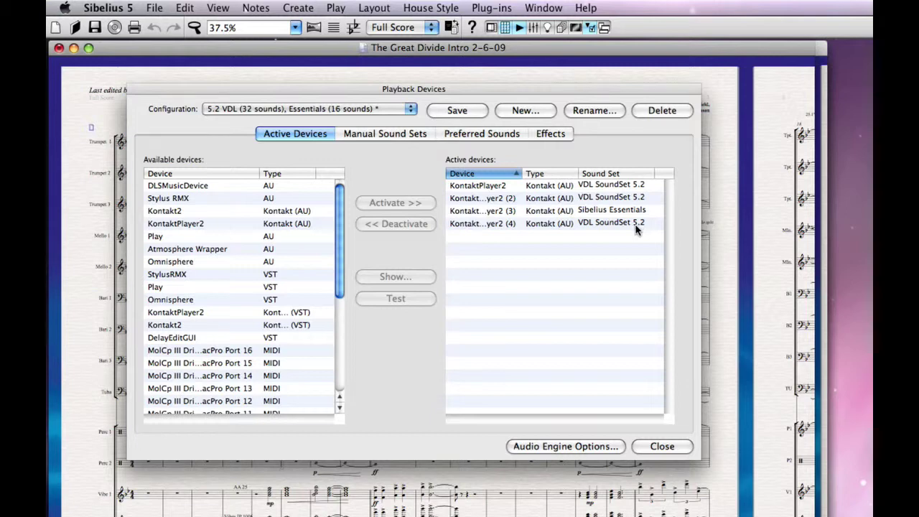
Step: Save as '5.2 VDL (48 sounds), Essentials (16 sounds)' and close Playback Devices
left_click(544, 113)
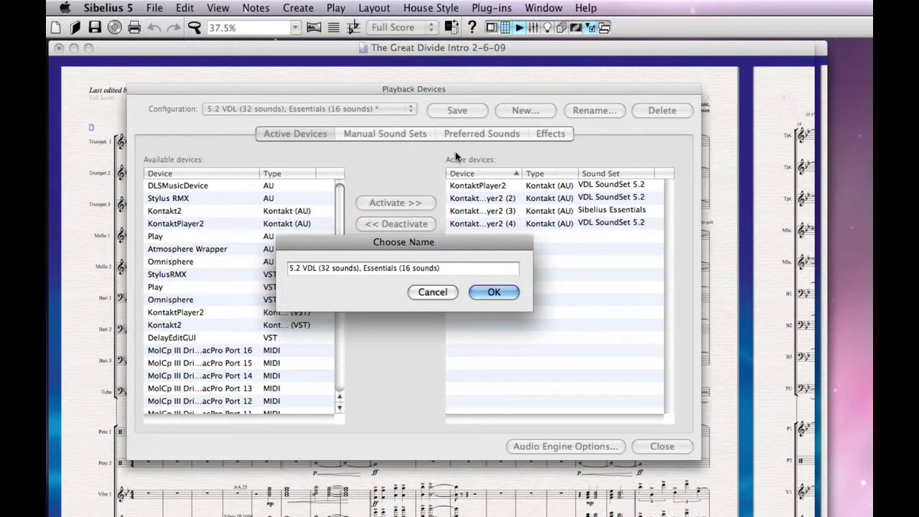
left_click(327, 271)
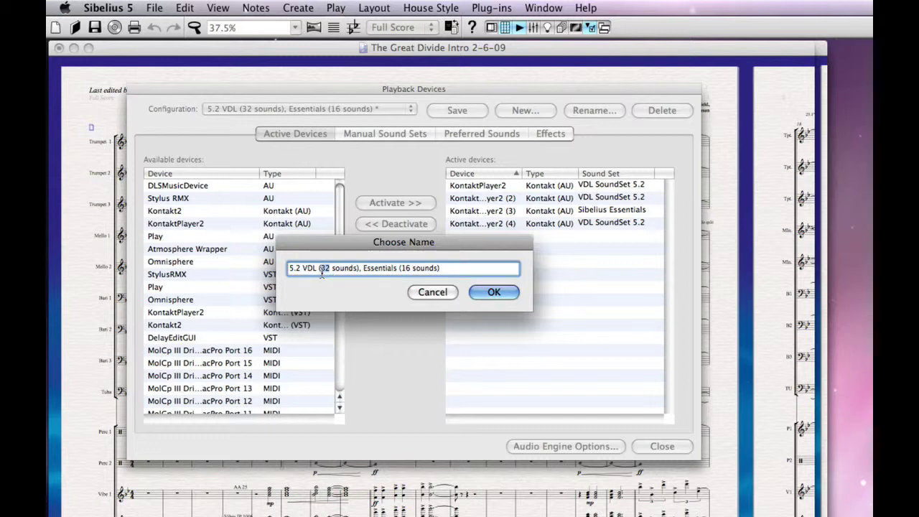
double_click(323, 268)
type("48")
left_click(478, 289)
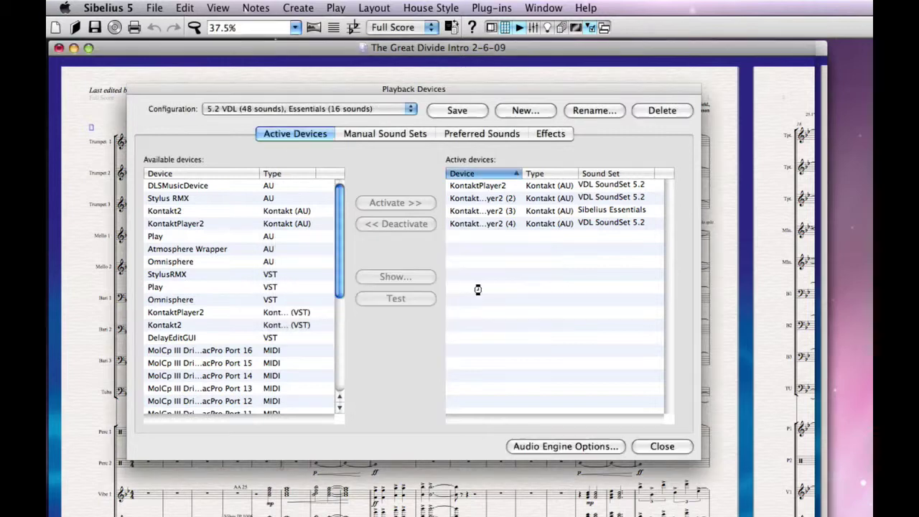
left_click(661, 446)
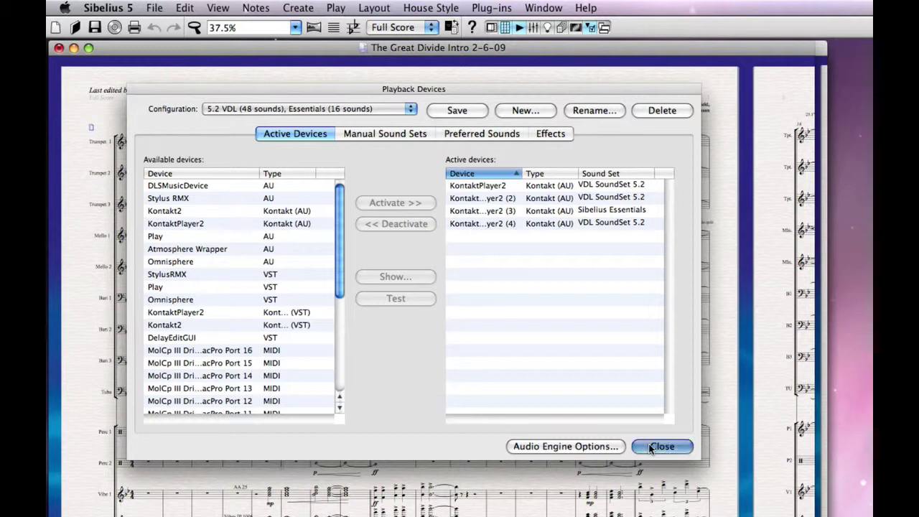
Step: Switch to the VDL_Template_5.2.5 score and load the 5.2.5 VDL (16 sounds) playback configuration
left_click(543, 7)
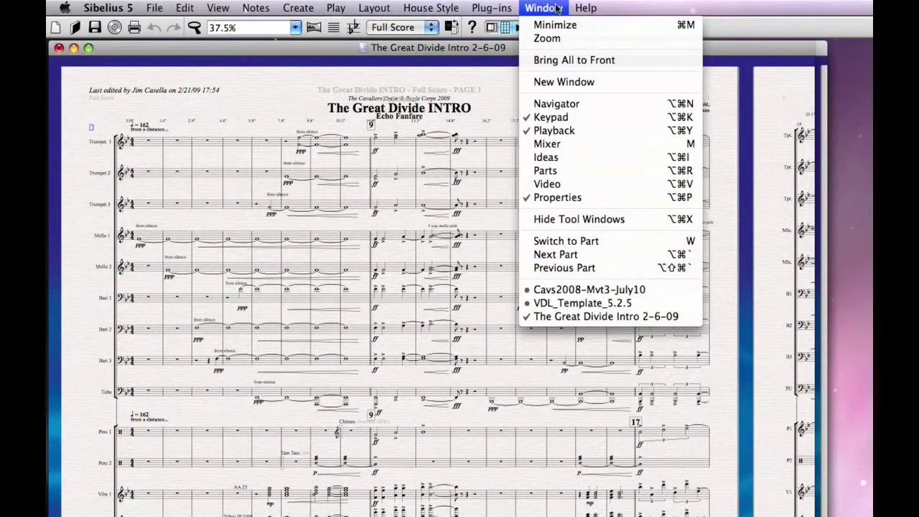
left_click(567, 303)
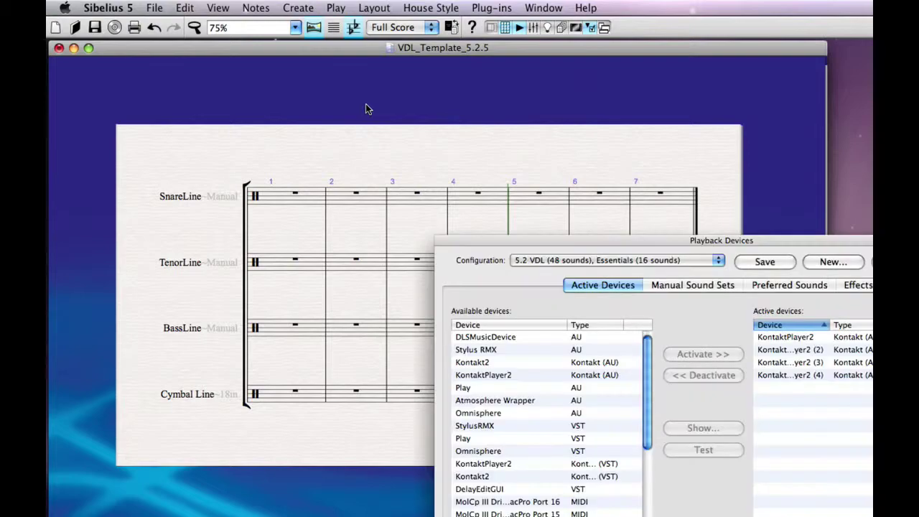
left_click_drag(463, 240, 158, 94)
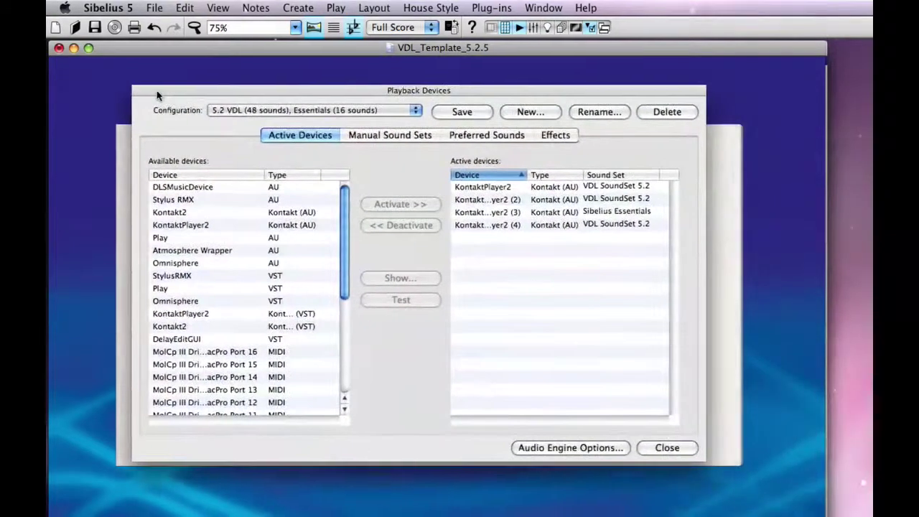
left_click(208, 112)
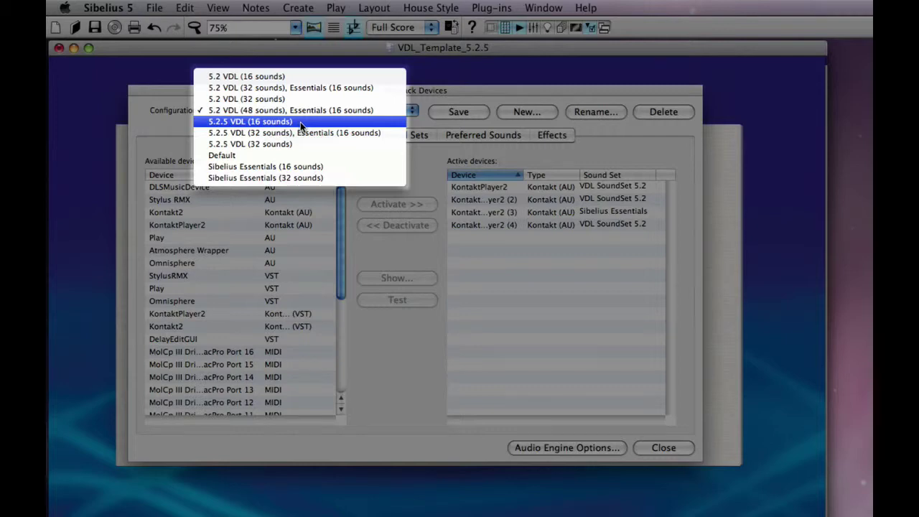
key("Escape")
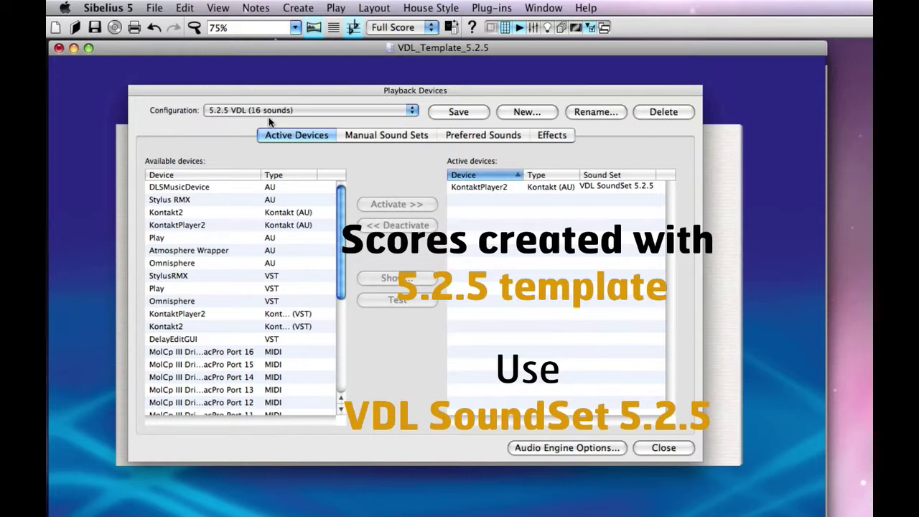
left_click(659, 448)
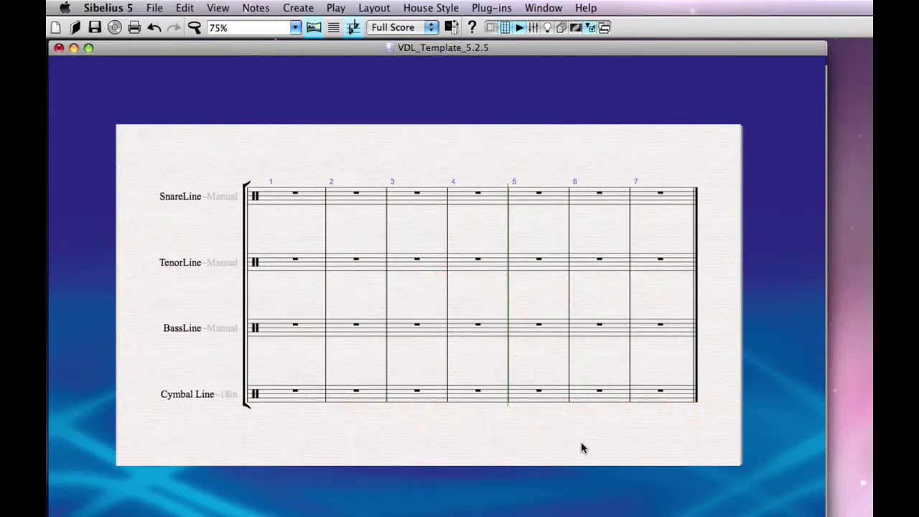
Step: Switch to the Cavs2008-Mvt3-July10 score from the Window menu
left_click(530, 8)
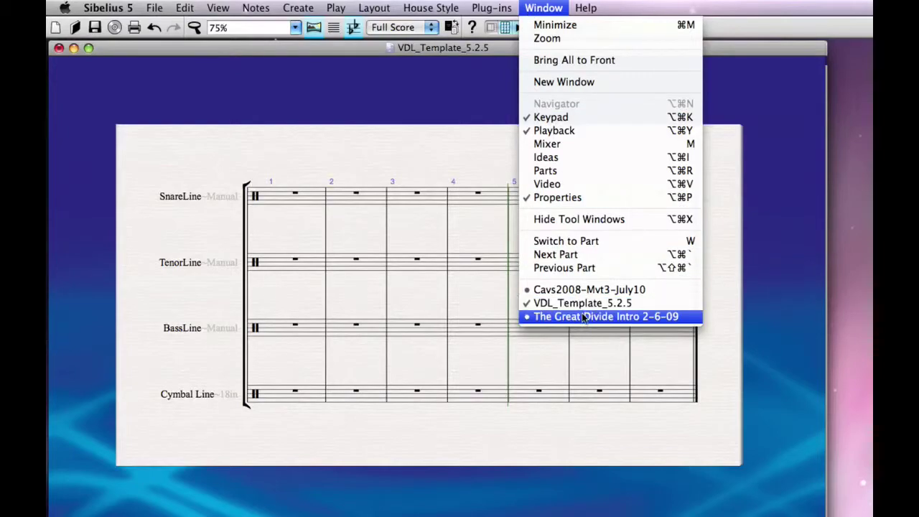
left_click(578, 289)
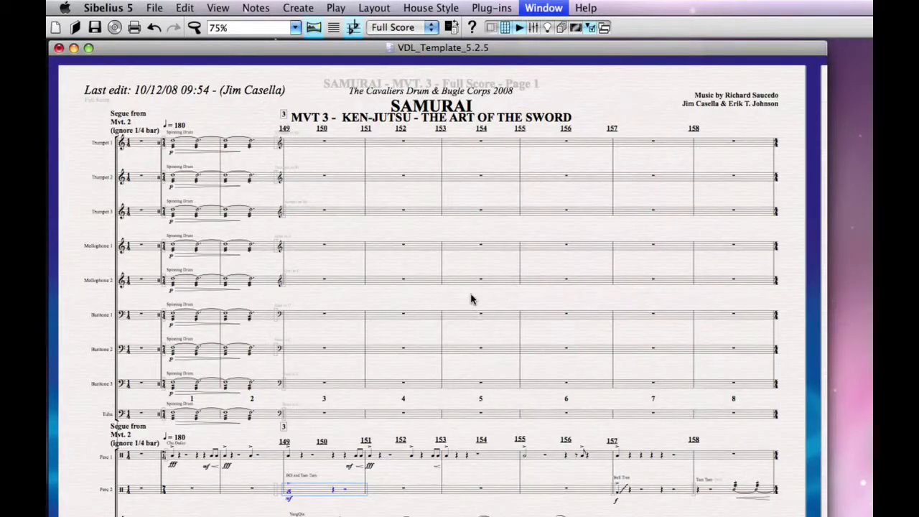